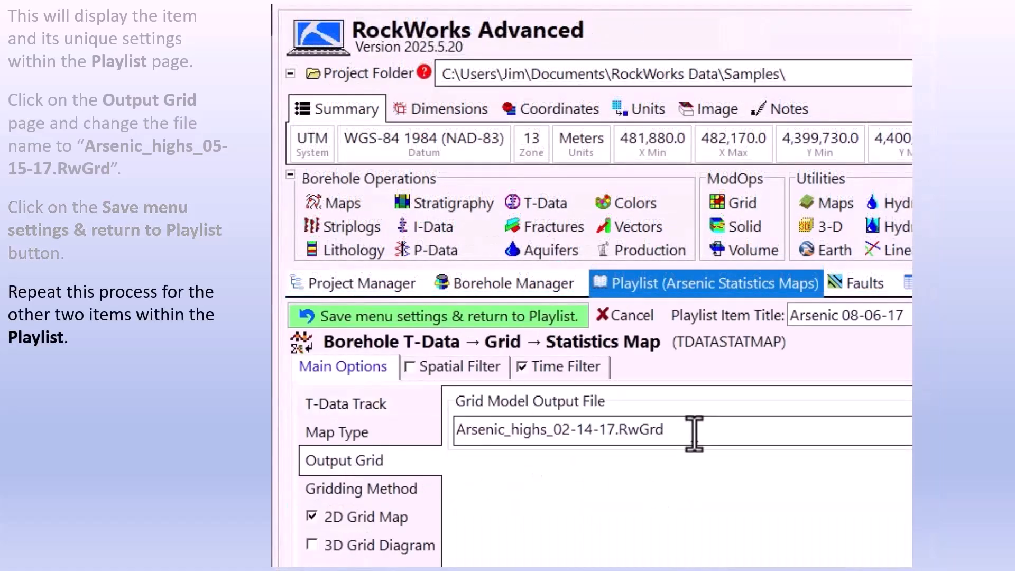
# Step: Rename the output grid file of the Arsenic 08-06-17 playlist item to Arsenic_highs_08-06-17.RwGrd
pyautogui.press('BackSpace')
pyautogui.write('8')
pyautogui.press('Right')
pyautogui.write('06')
pyautogui.press('Delete')
pyautogui.press('Delete')
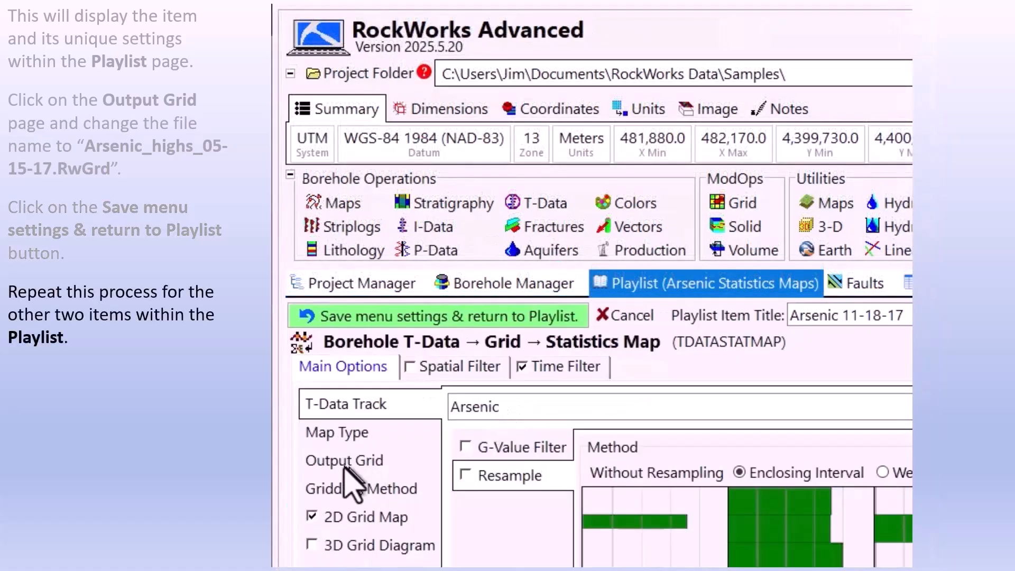
# Step: Rename the output grid file of the Arsenic 11-18-17 playlist item to Arsenic_highs_11-18-17.RwGrd
pyautogui.click(354, 465)
pyautogui.click(551, 430)
pyautogui.press('Delete')
pyautogui.press('Delete')
pyautogui.write('11')
pyautogui.press('Right')
pyautogui.press('Right')
pyautogui.press('Right')
pyautogui.press('BackSpace')
pyautogui.write('8')
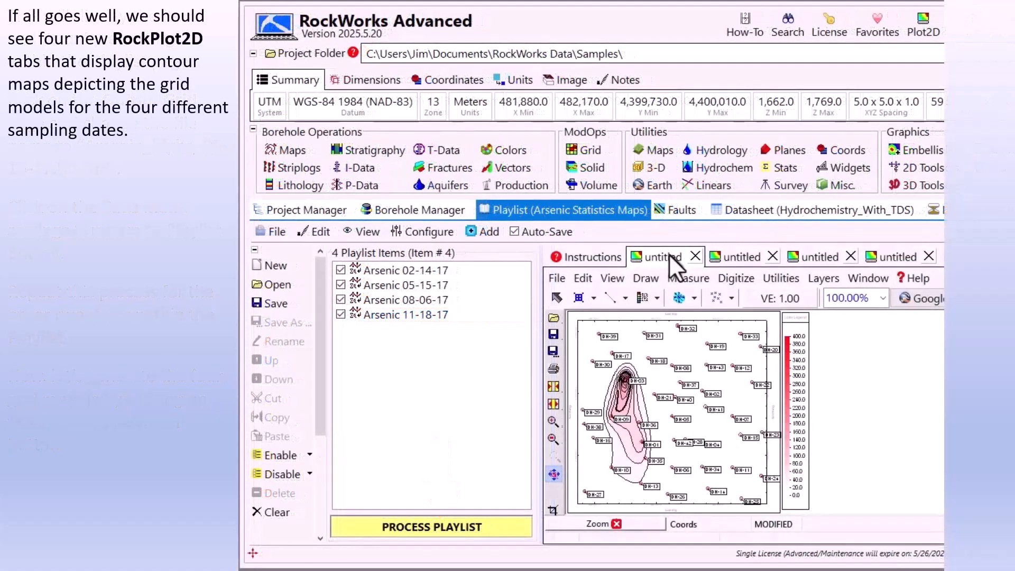
# Step: View the second, third and fourth arsenic contour maps in turn to compare the plume across sampling dates
pyautogui.click(741, 257)
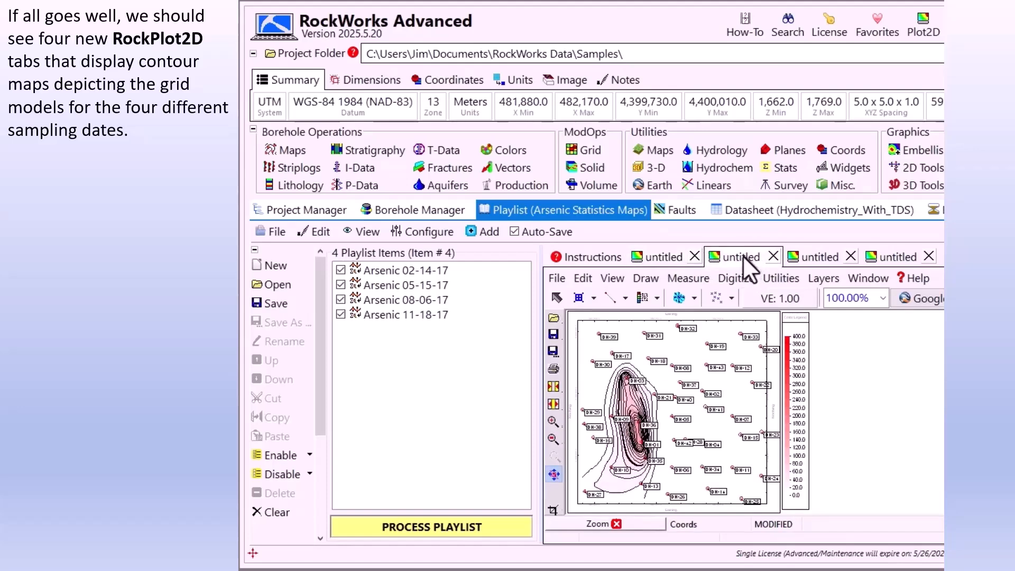
pyautogui.click(820, 258)
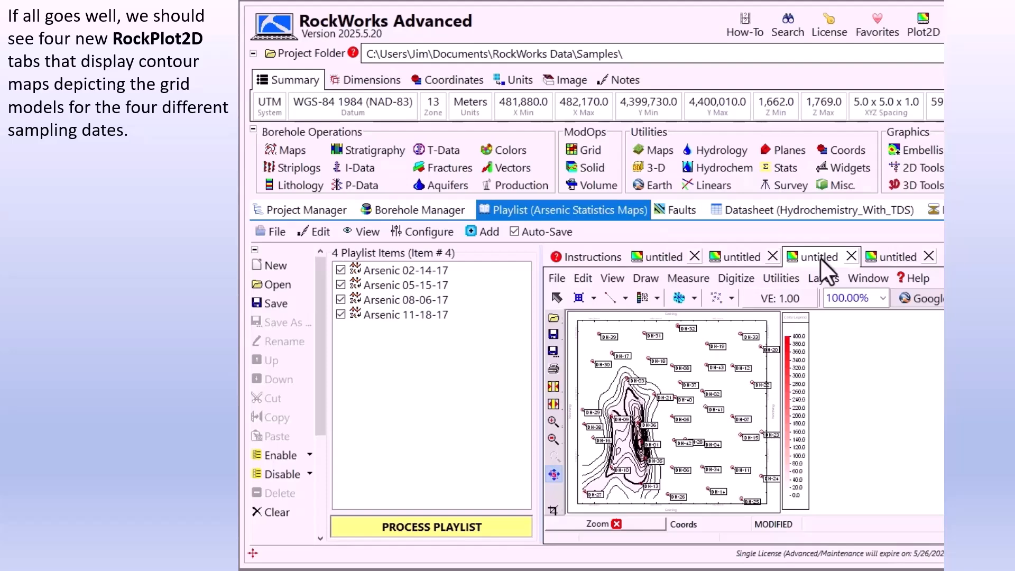
pyautogui.click(884, 258)
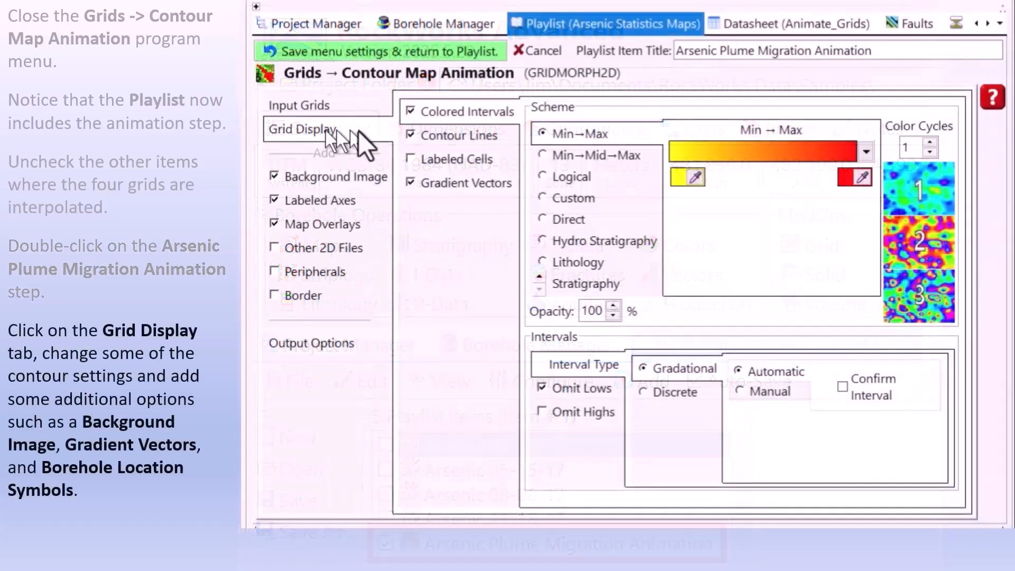
# Step: In the animation's grid display, review the color scheme and low-value cutoff, and set the contour label spacing to 10
pyautogui.click(862, 153)
pyautogui.click(644, 282)
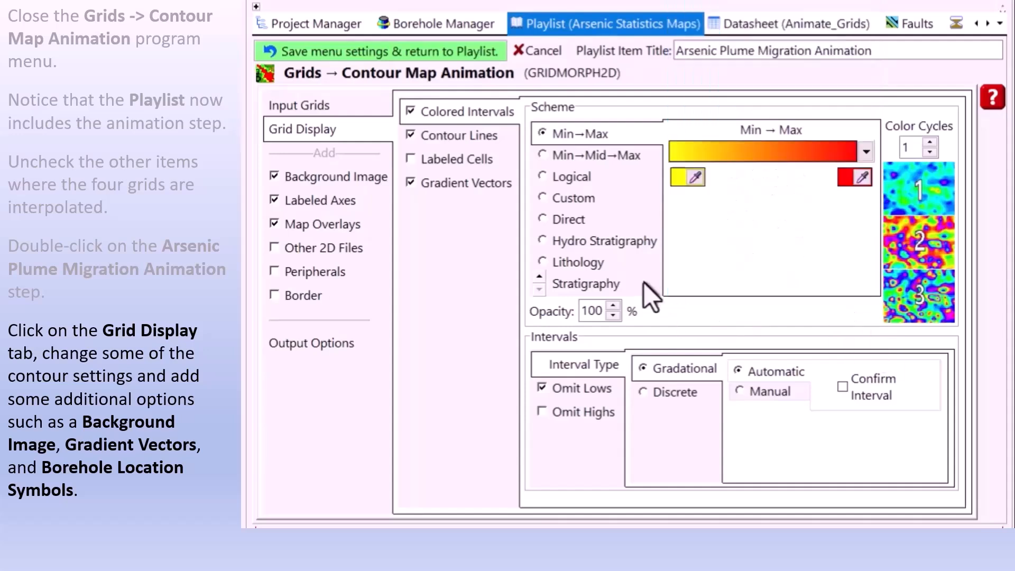
pyautogui.click(602, 389)
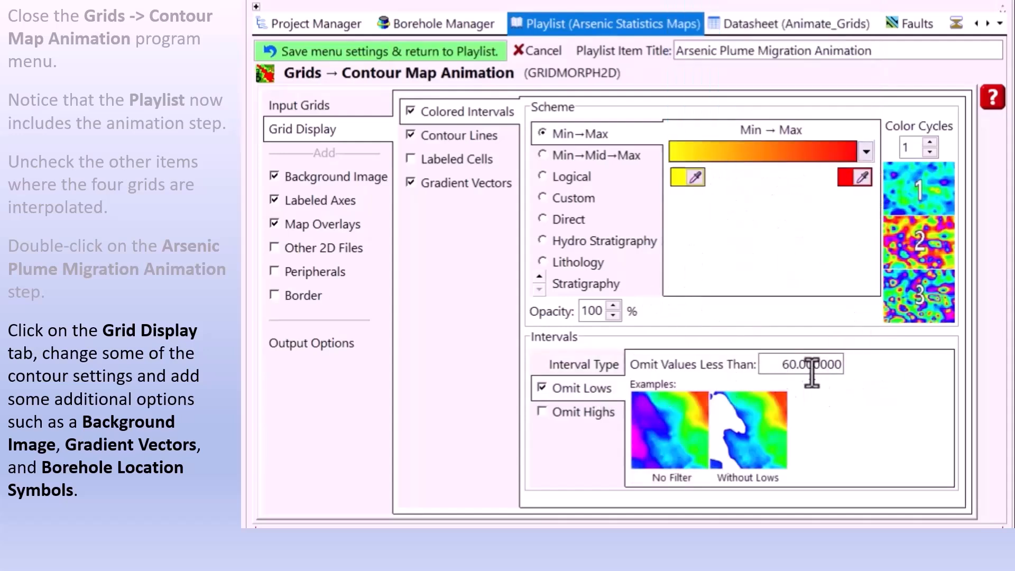
pyautogui.click(477, 136)
pyautogui.click(555, 139)
pyautogui.doubleClick(925, 119)
pyautogui.write('10')
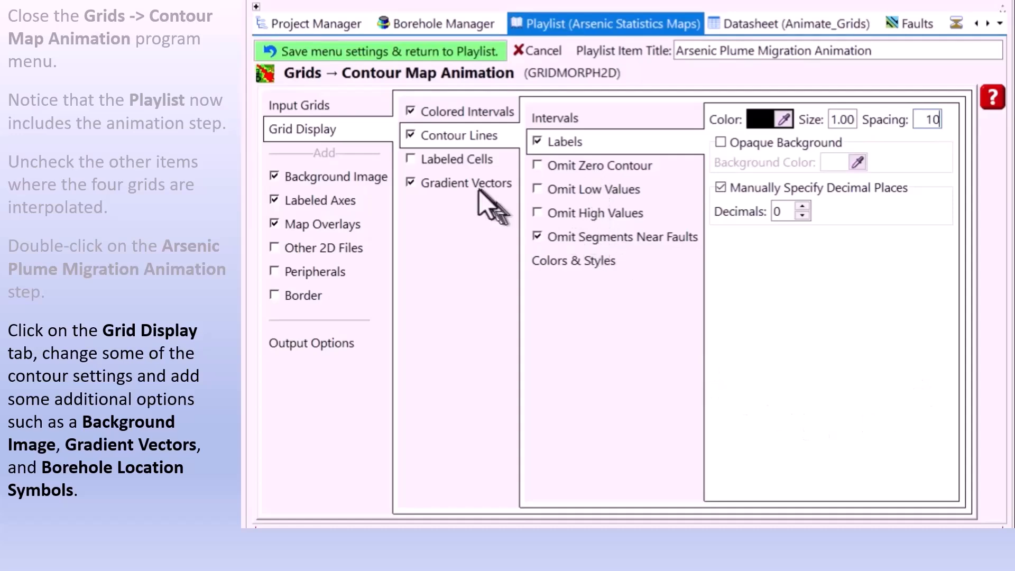
# Step: Review the animation's gradient vectors, background image, labeled axes and map overlays, and save the settings to the playlist
pyautogui.click(465, 183)
pyautogui.click(350, 178)
pyautogui.click(346, 200)
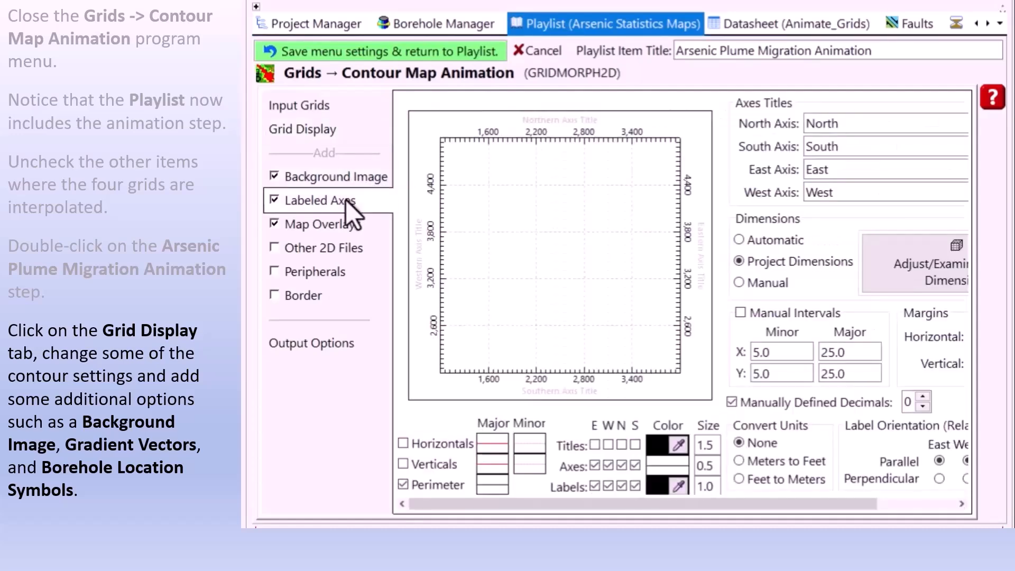
pyautogui.click(349, 223)
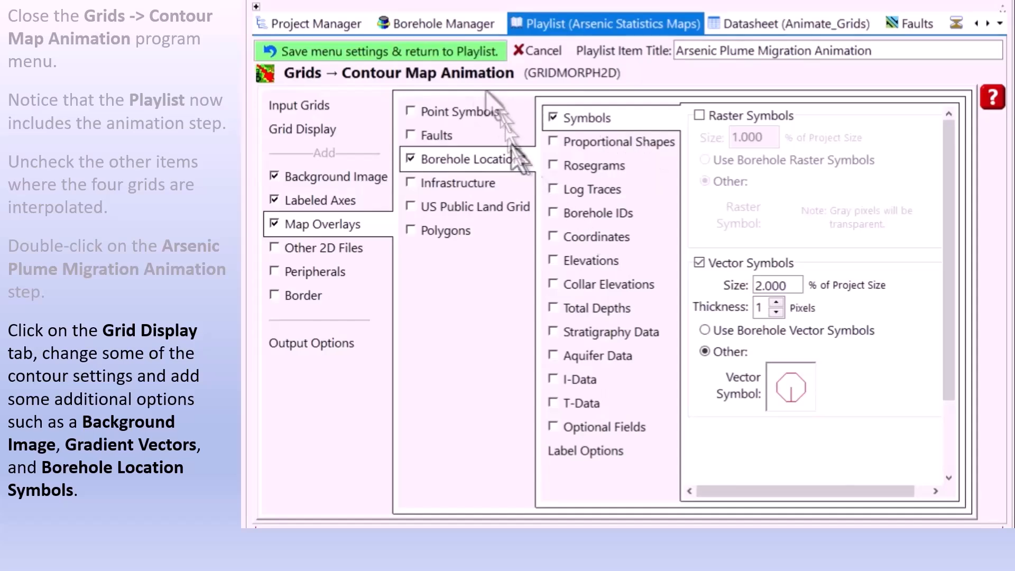
pyautogui.click(452, 53)
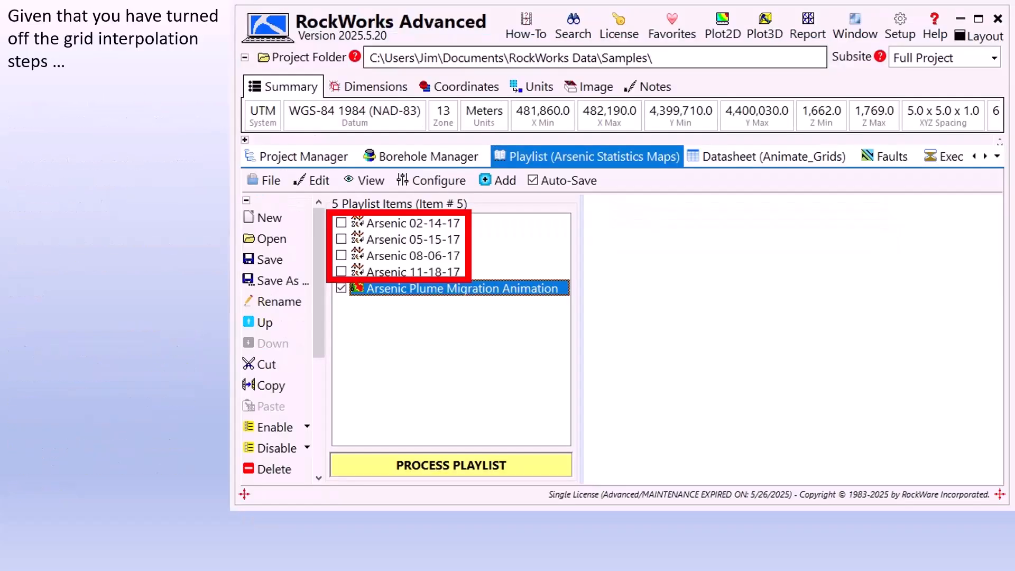